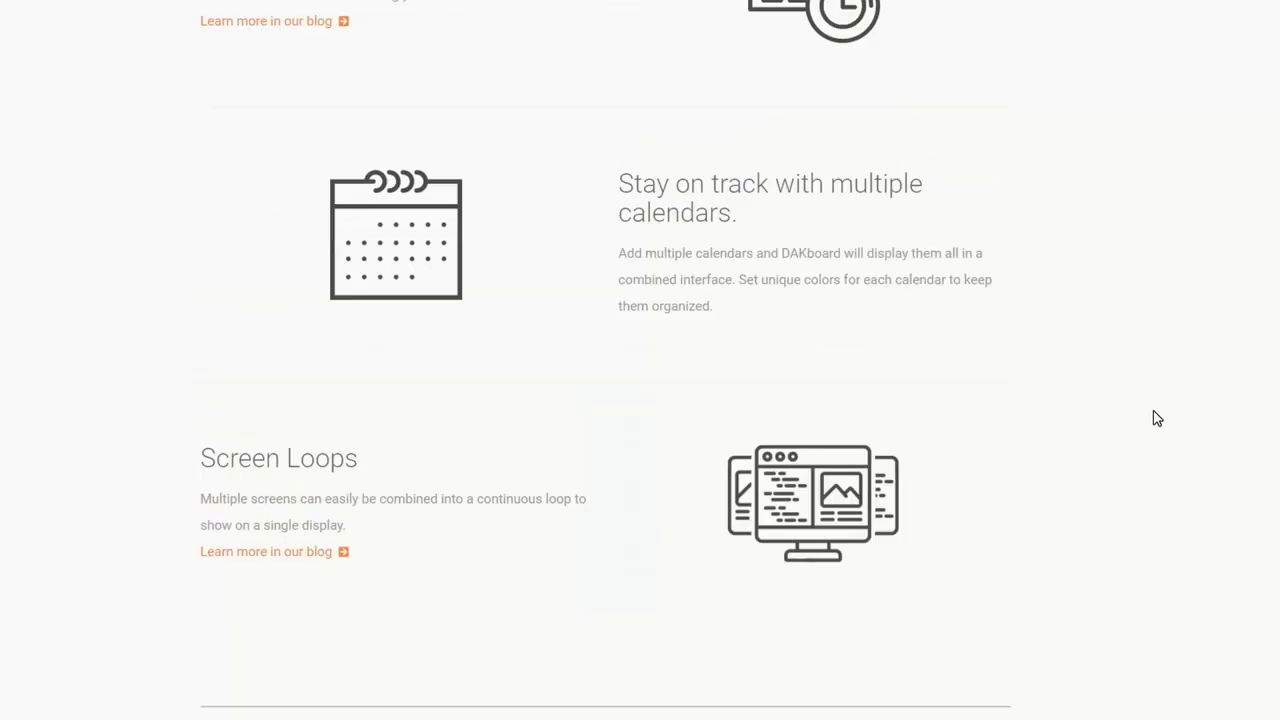
scroll(1155, 414, "up", 10)
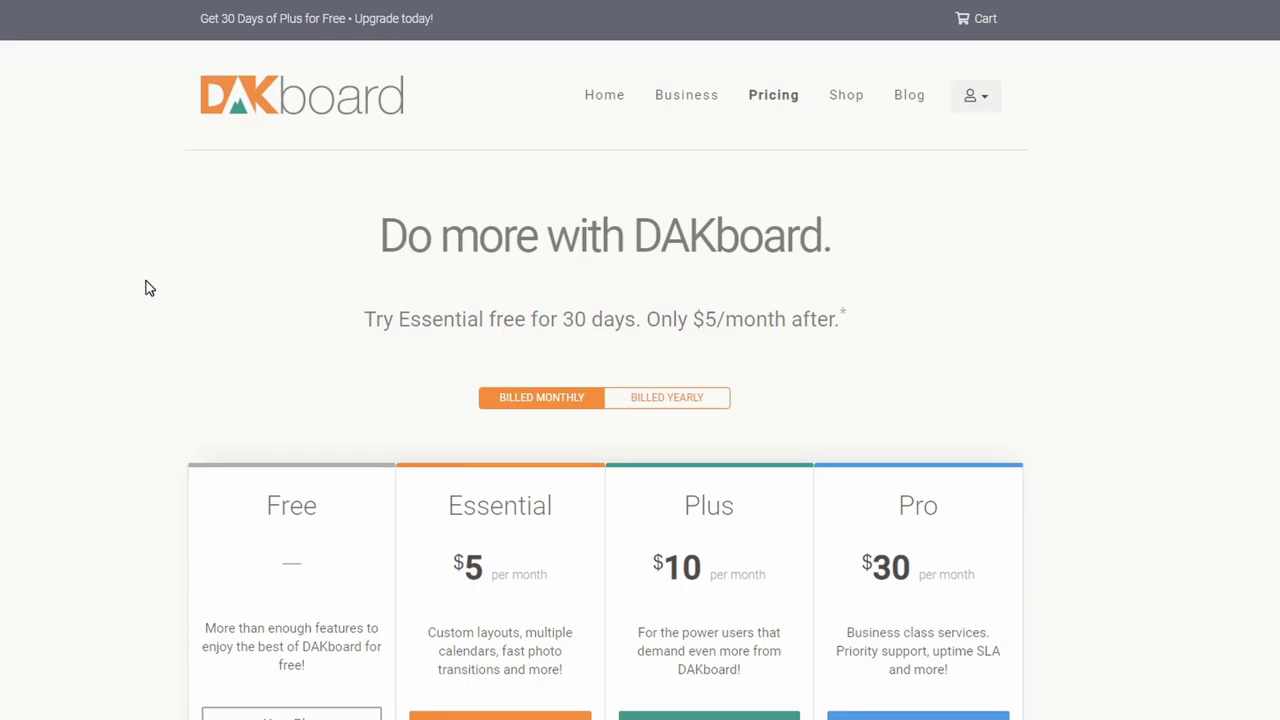
scroll(148, 288, "down", 4)
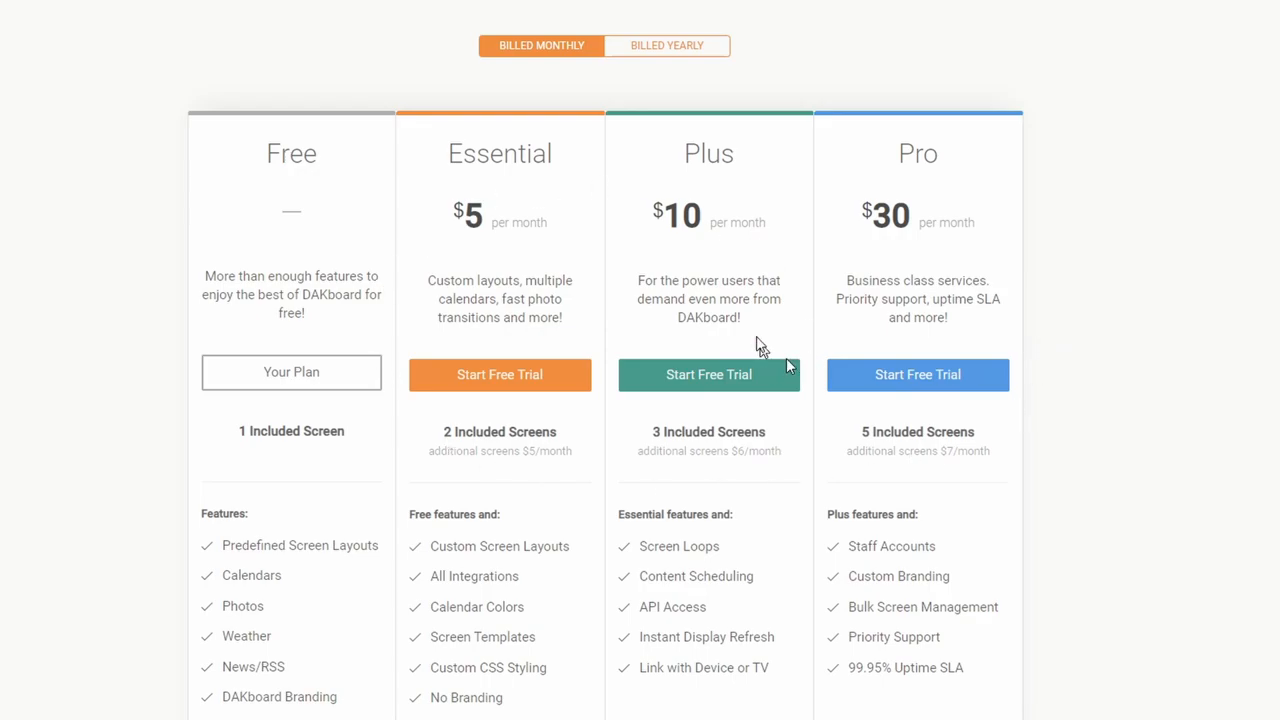
scroll(1108, 340, "down", 5)
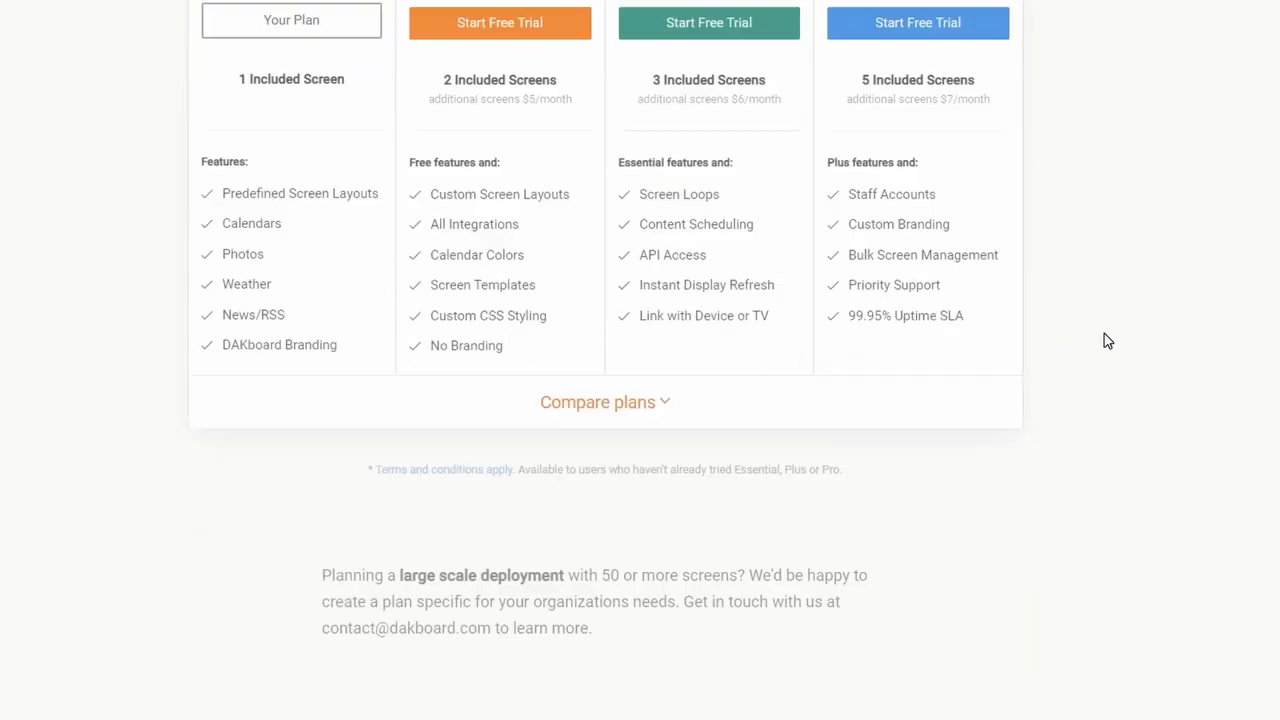
scroll(1108, 340, "down", 5)
scroll(1108, 340, "down", 5)
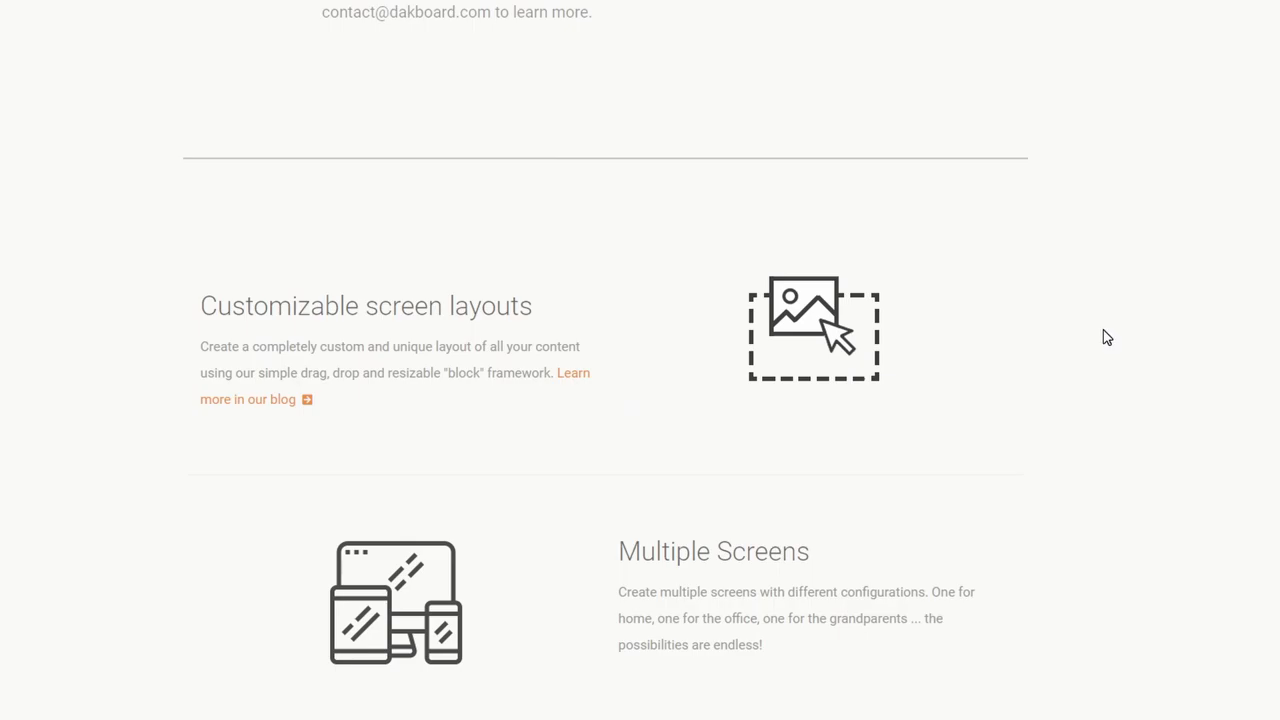
scroll(1074, 288, "up", 5)
scroll(1074, 288, "up", 5)
scroll(1074, 295, "up", 4)
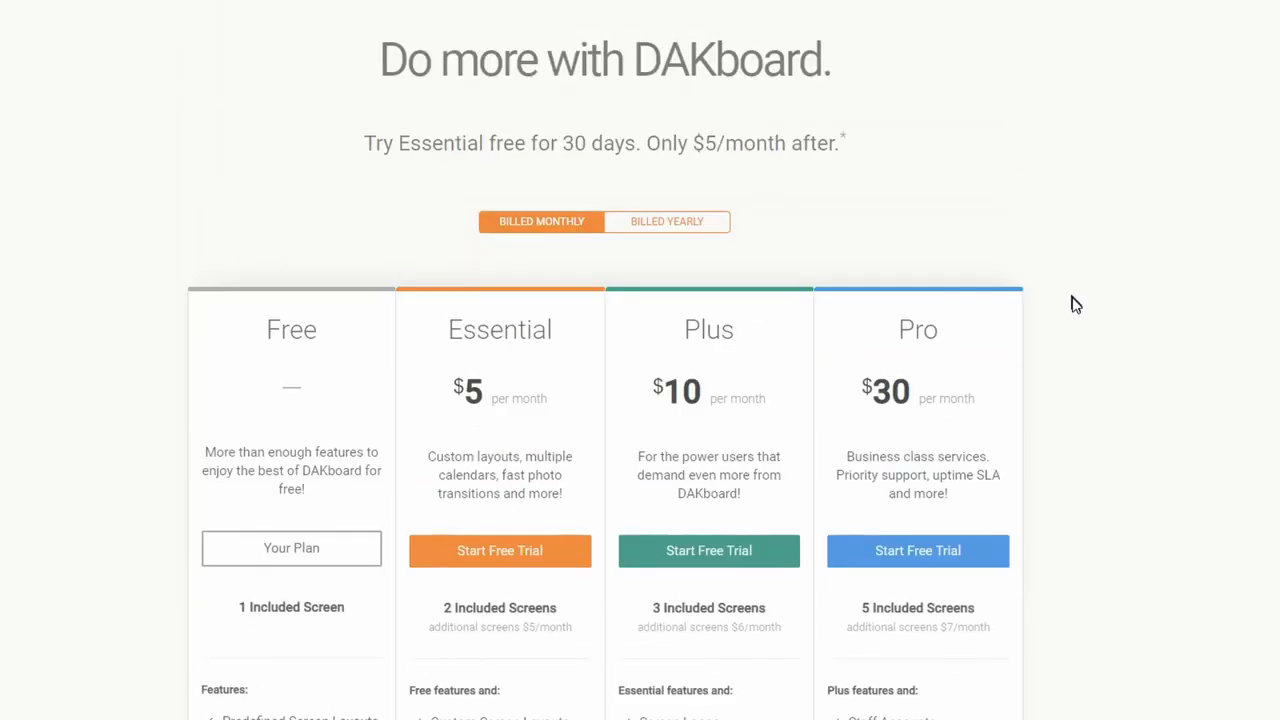
scroll(1077, 308, "down", 4)
scroll(1077, 308, "down", 2)
scroll(1084, 308, "down", 4)
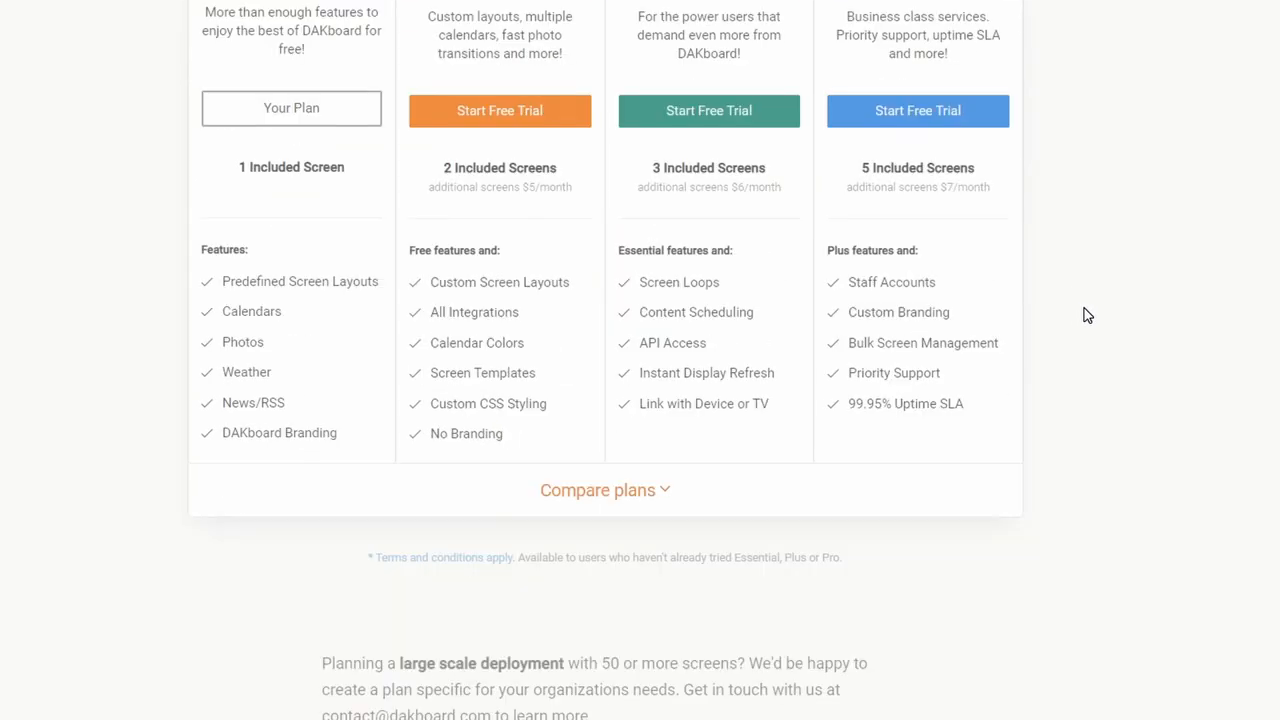
scroll(1084, 308, "down", 3)
scroll(1088, 315, "up", 3)
scroll(1088, 315, "up", 4)
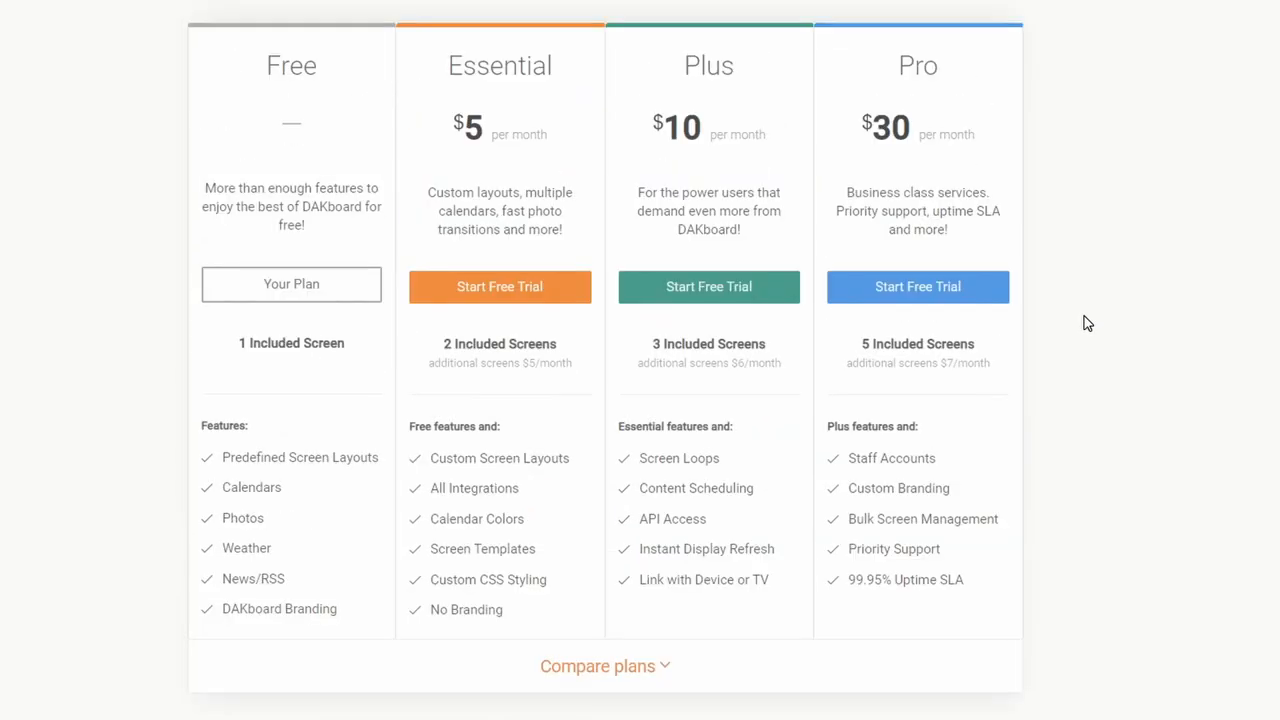
scroll(1086, 290, "down", 6)
scroll(1086, 290, "down", 4)
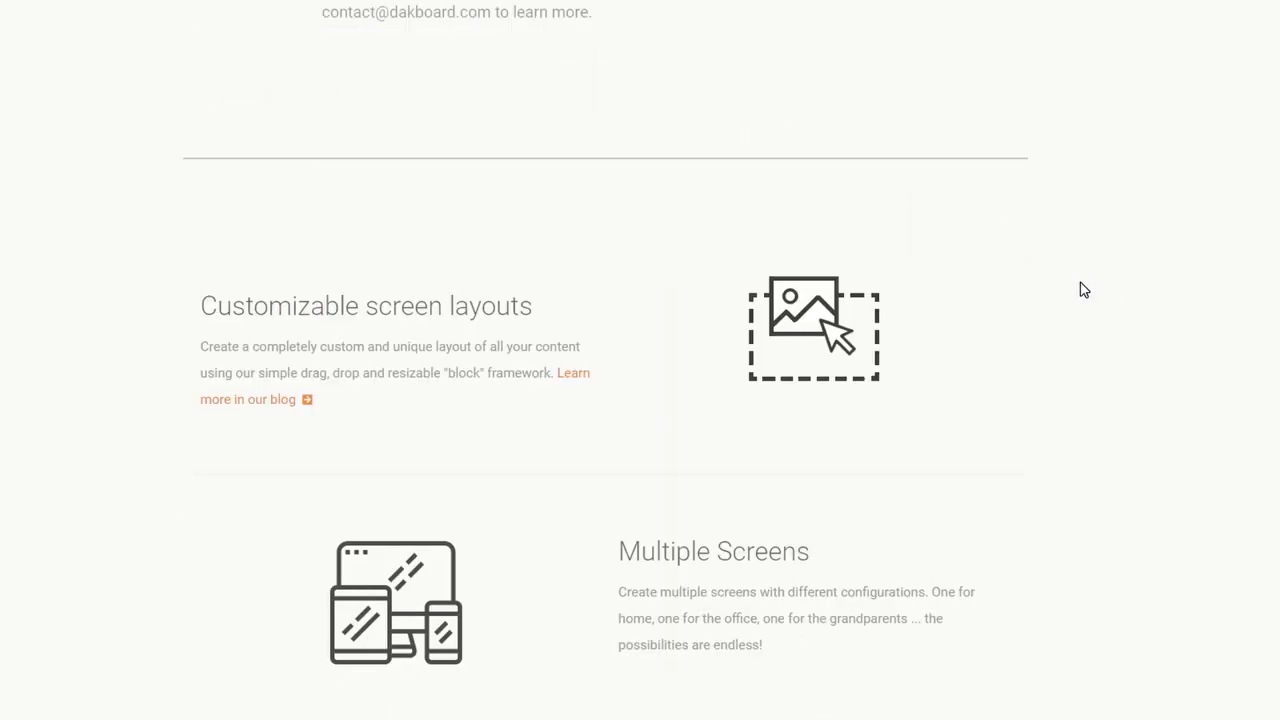
scroll(1083, 286, "down", 2)
scroll(255, 307, "down", 4)
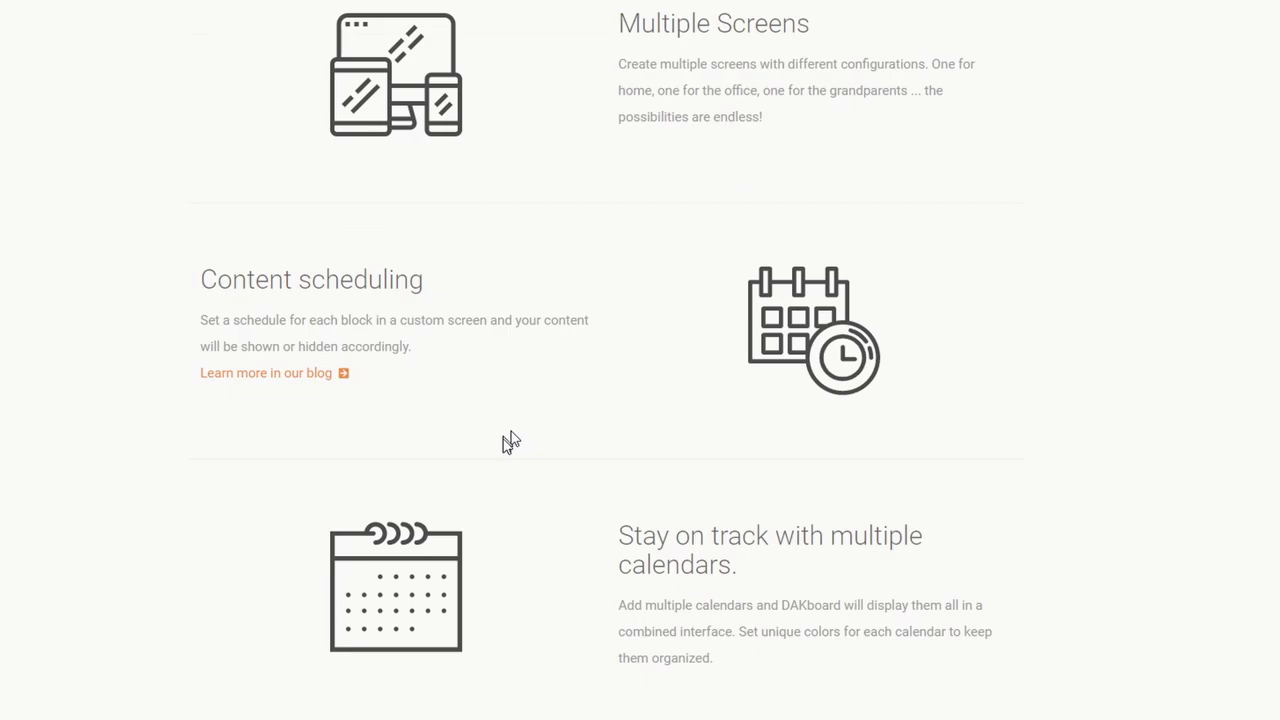
scroll(510, 442, "down", 3)
scroll(683, 514, "up", 1)
scroll(660, 380, "down", 2)
scroll(485, 510, "down", 1)
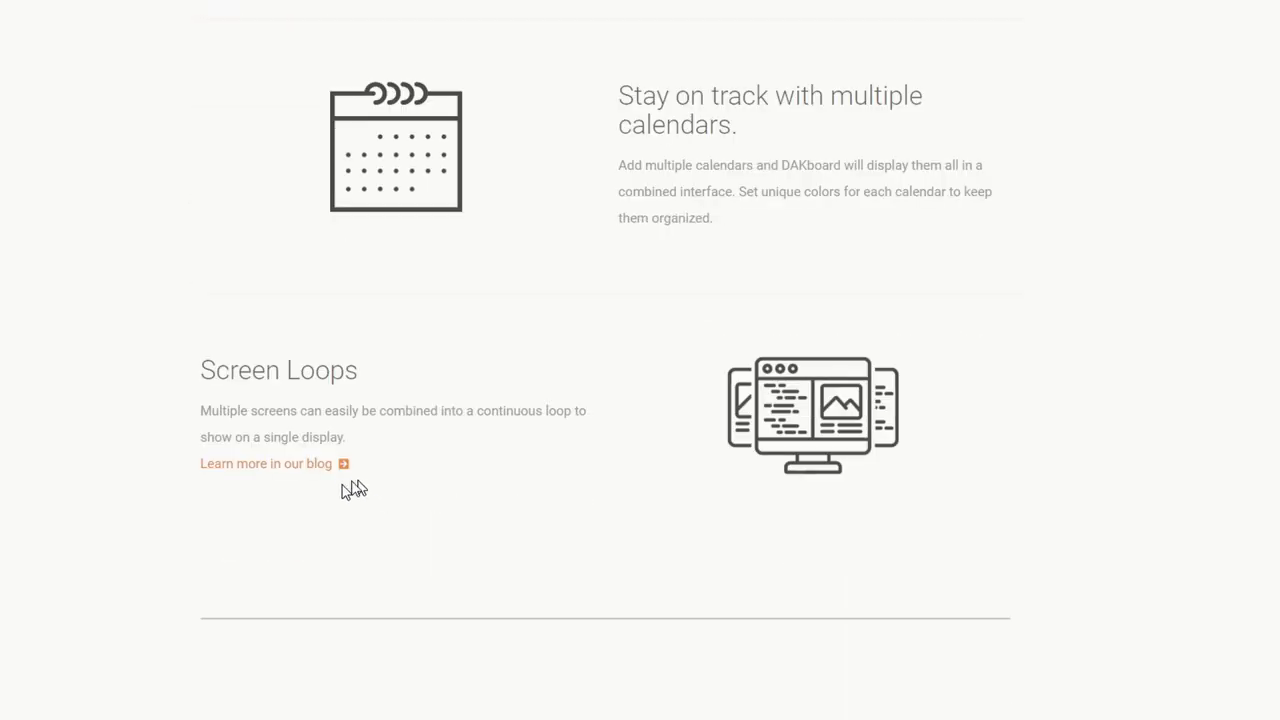
scroll(354, 488, "down", 1)
scroll(330, 505, "down", 2)
scroll(418, 288, "down", 2)
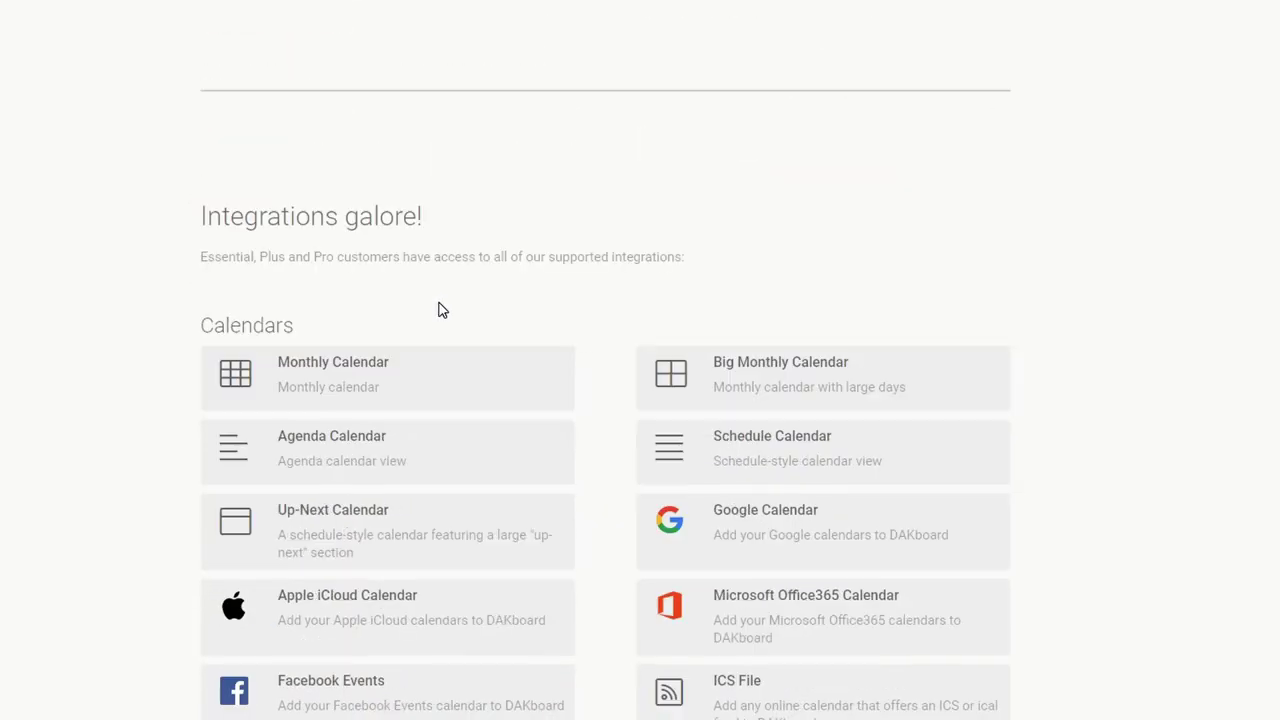
scroll(440, 350, "down", 1)
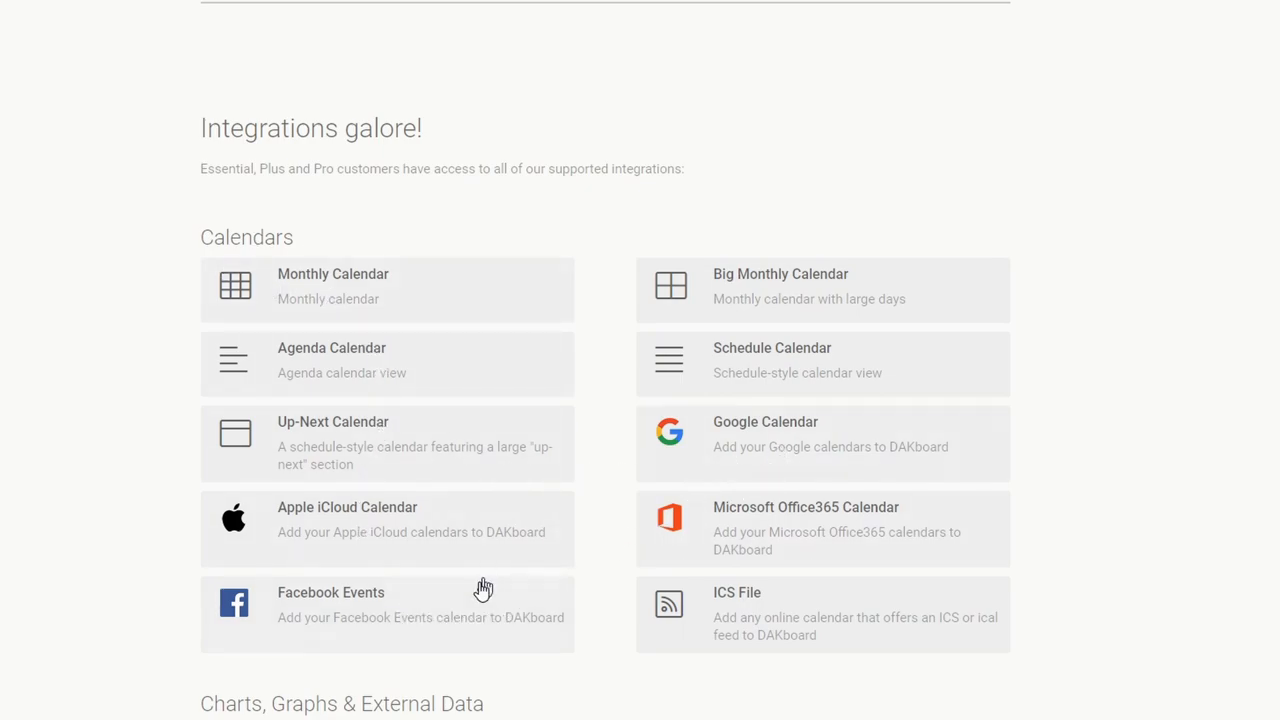
scroll(484, 588, "down", 2)
scroll(763, 477, "down", 4)
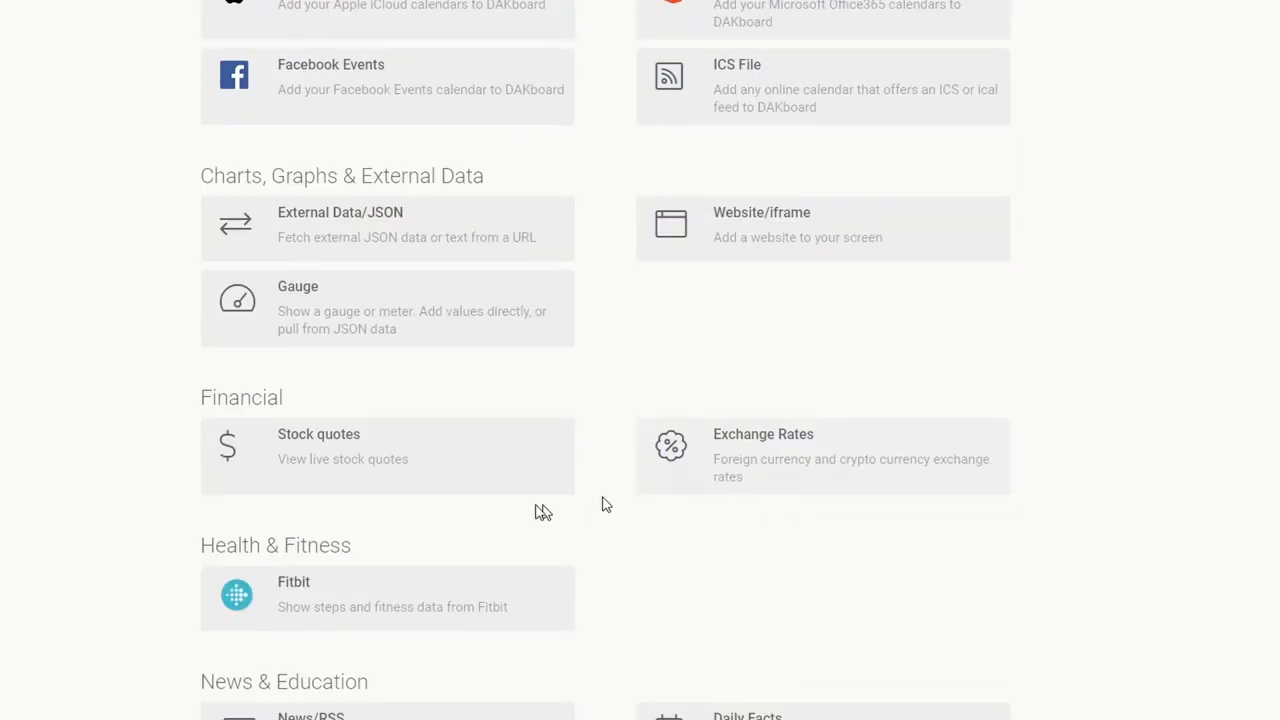
scroll(503, 462, "down", 3)
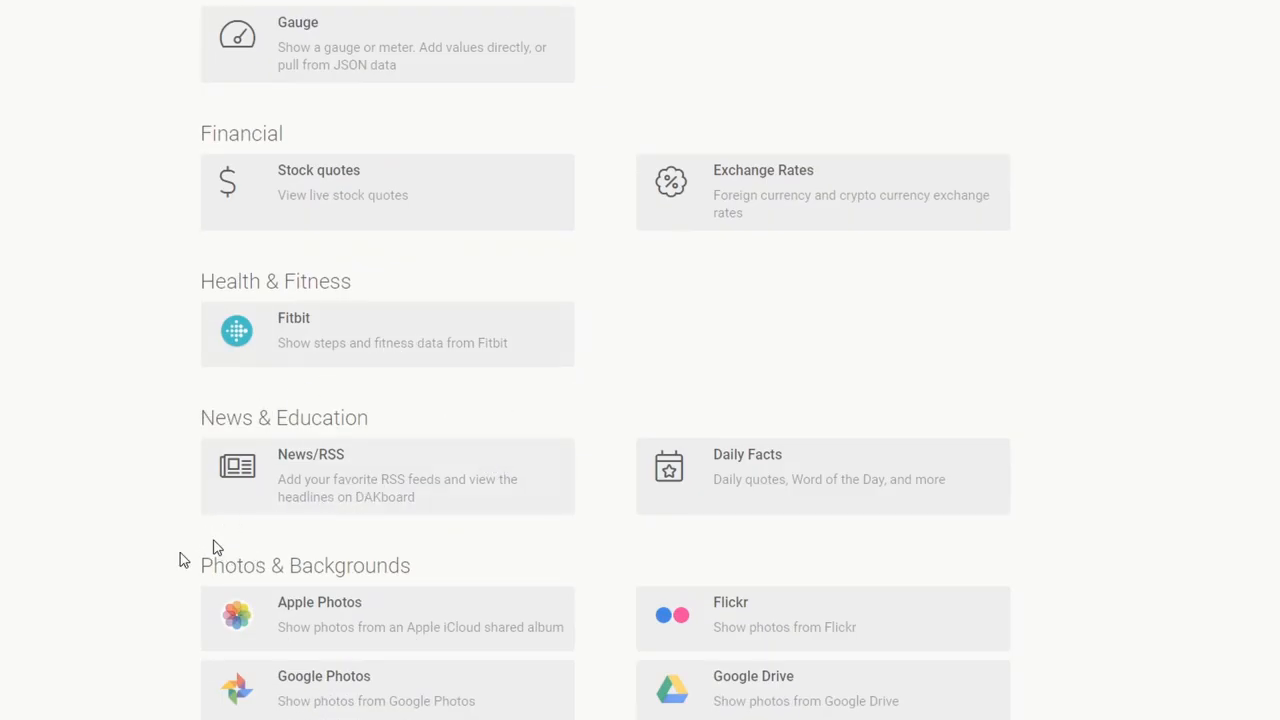
scroll(297, 520, "down", 2)
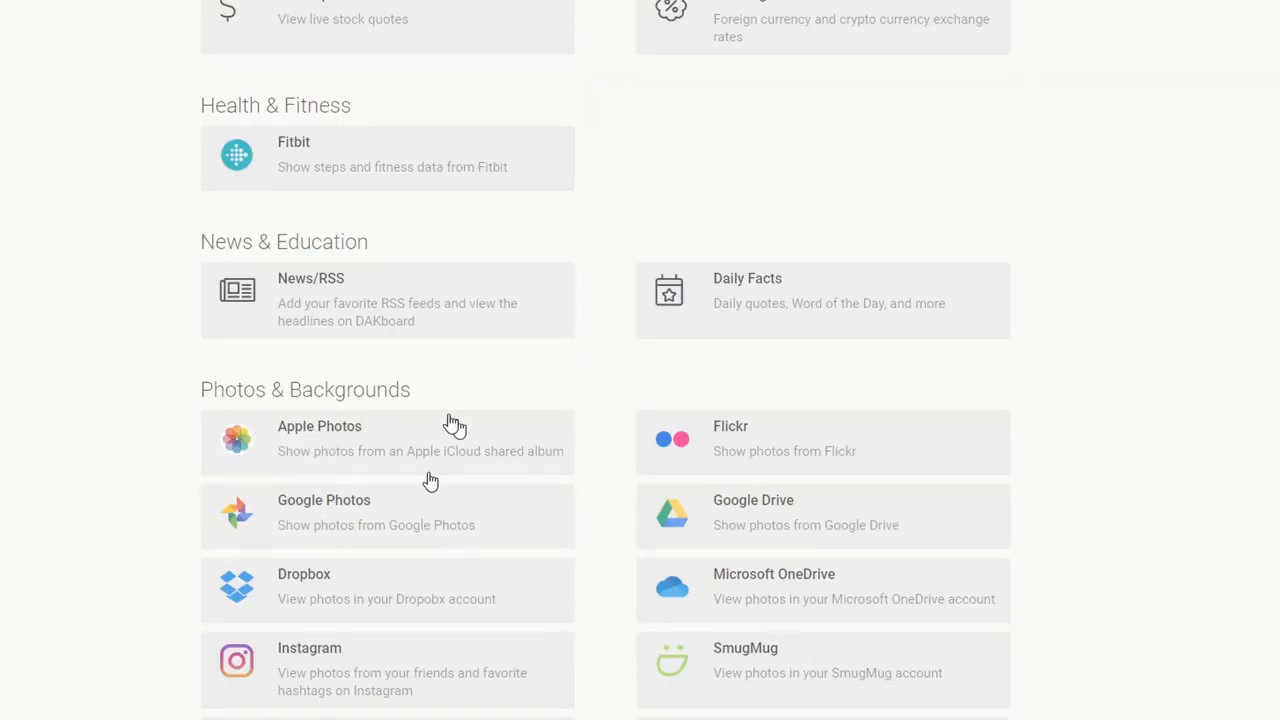
scroll(430, 480, "down", 3)
scroll(420, 415, "down", 4)
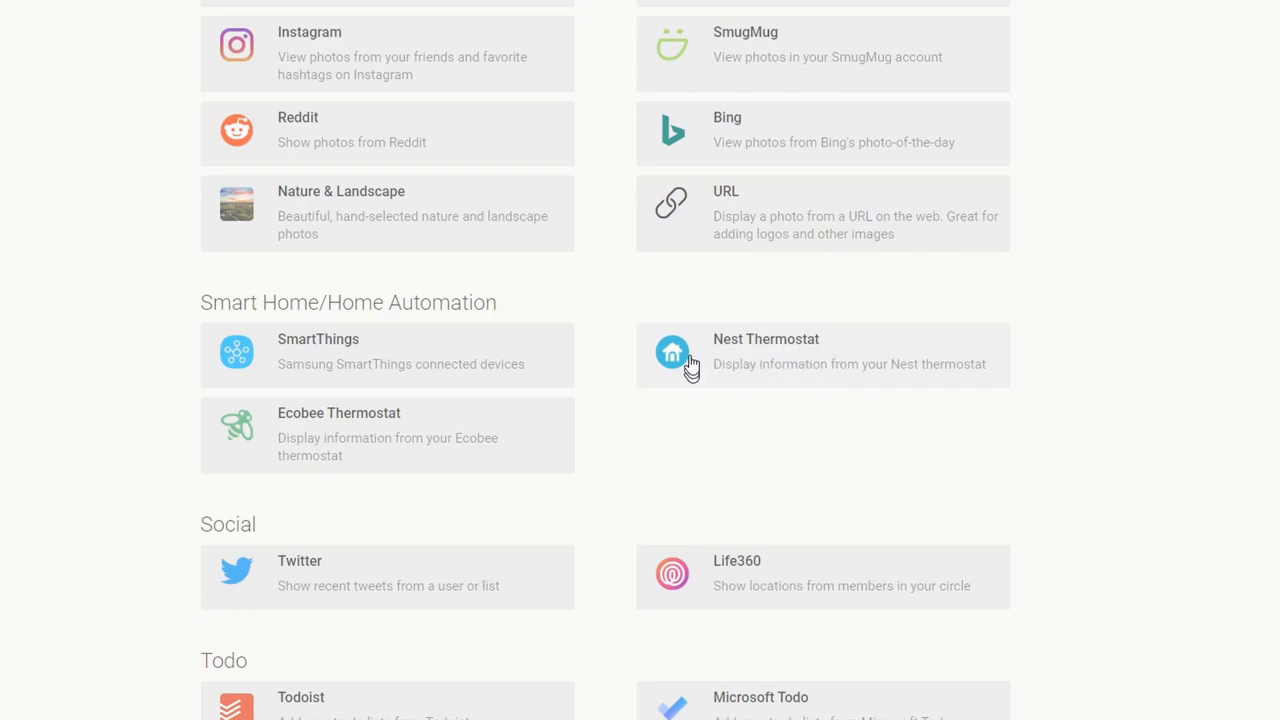
scroll(793, 403, "down", 4)
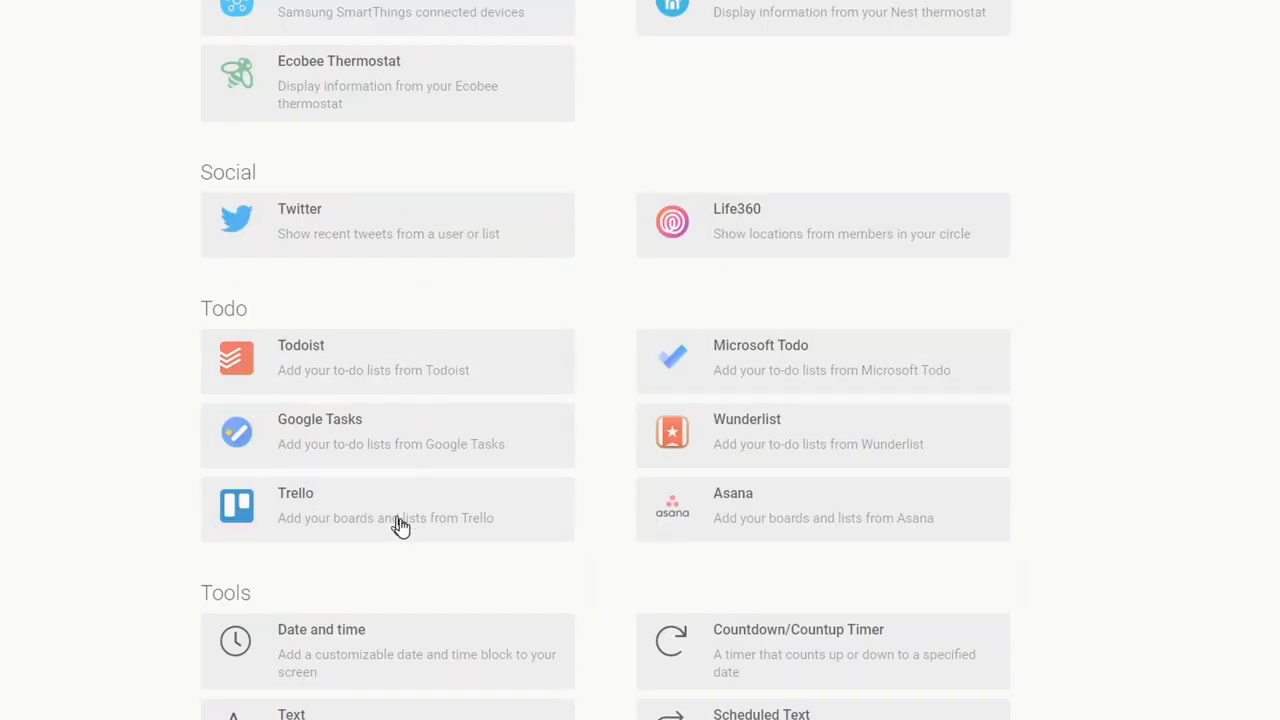
scroll(445, 488, "down", 2)
scroll(480, 500, "down", 2)
scroll(484, 382, "down", 3)
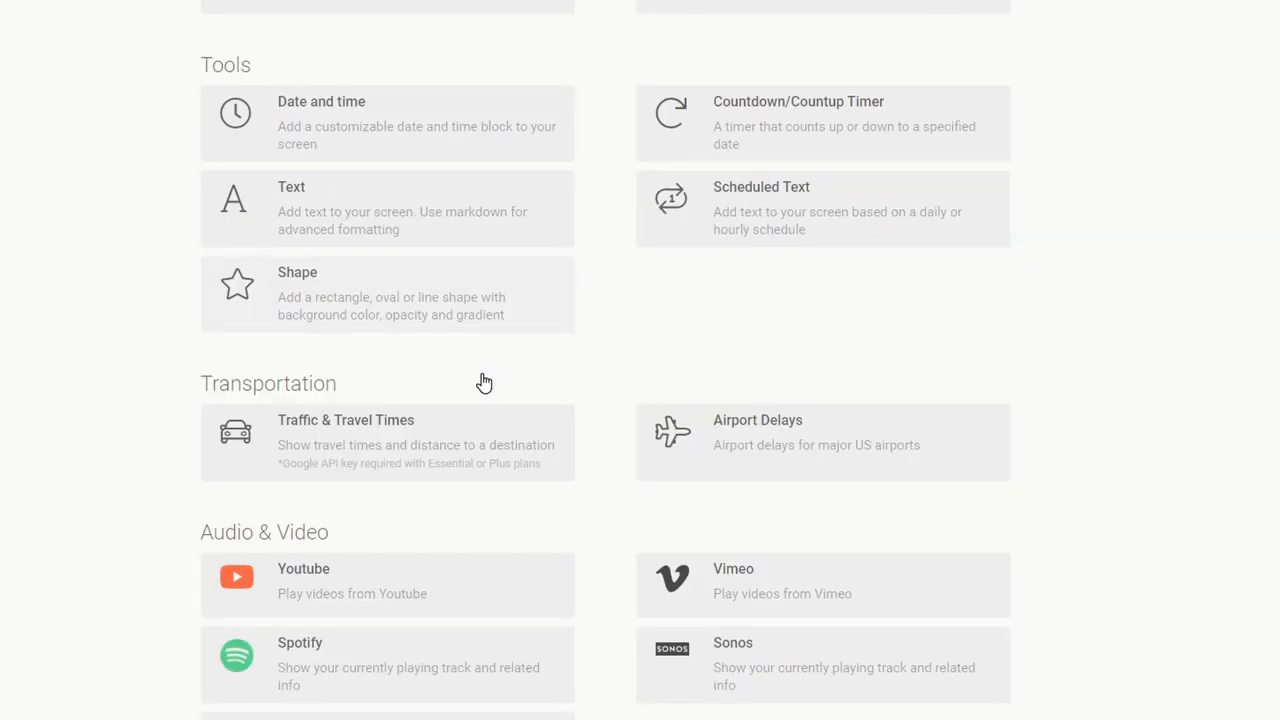
scroll(563, 476, "down", 3)
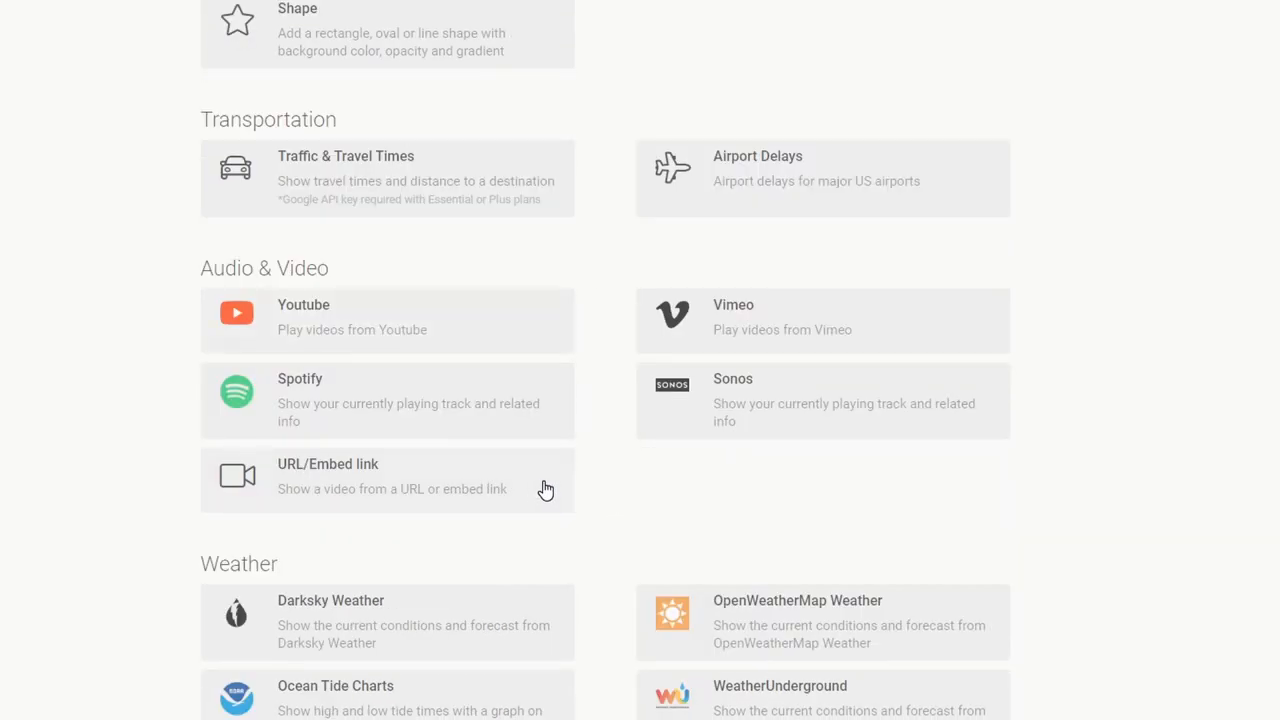
scroll(546, 489, "down", 3)
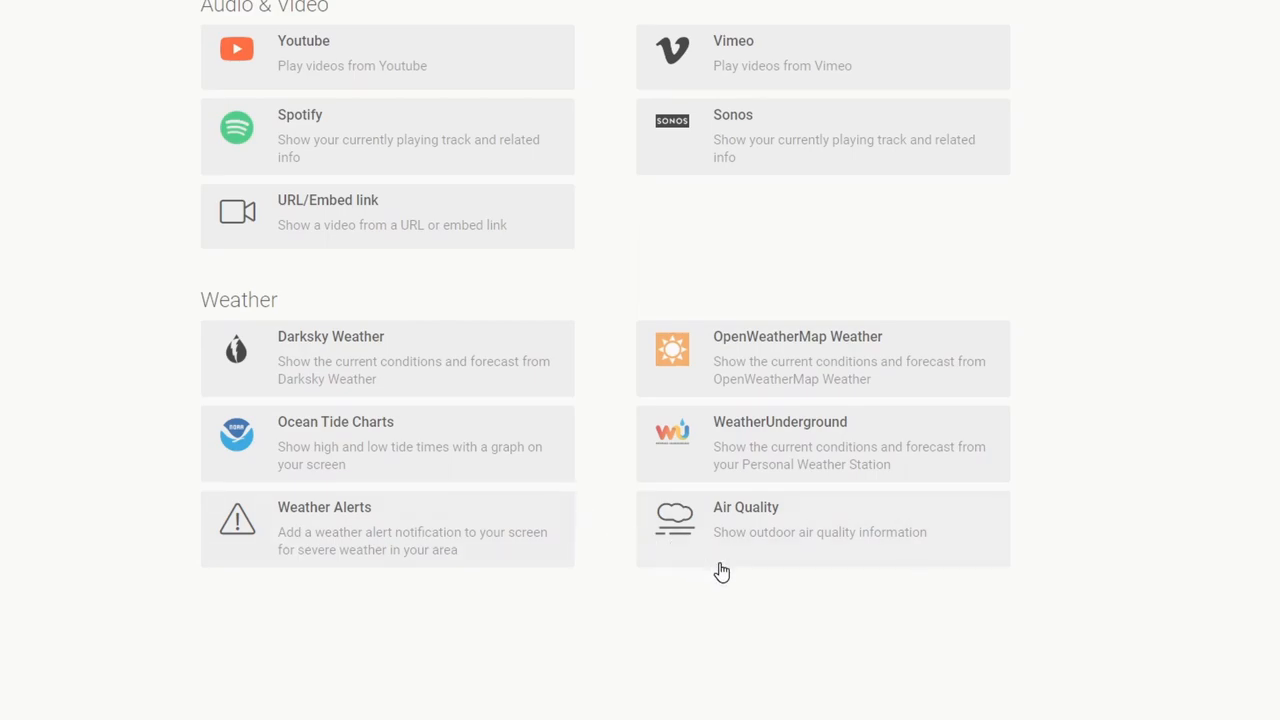